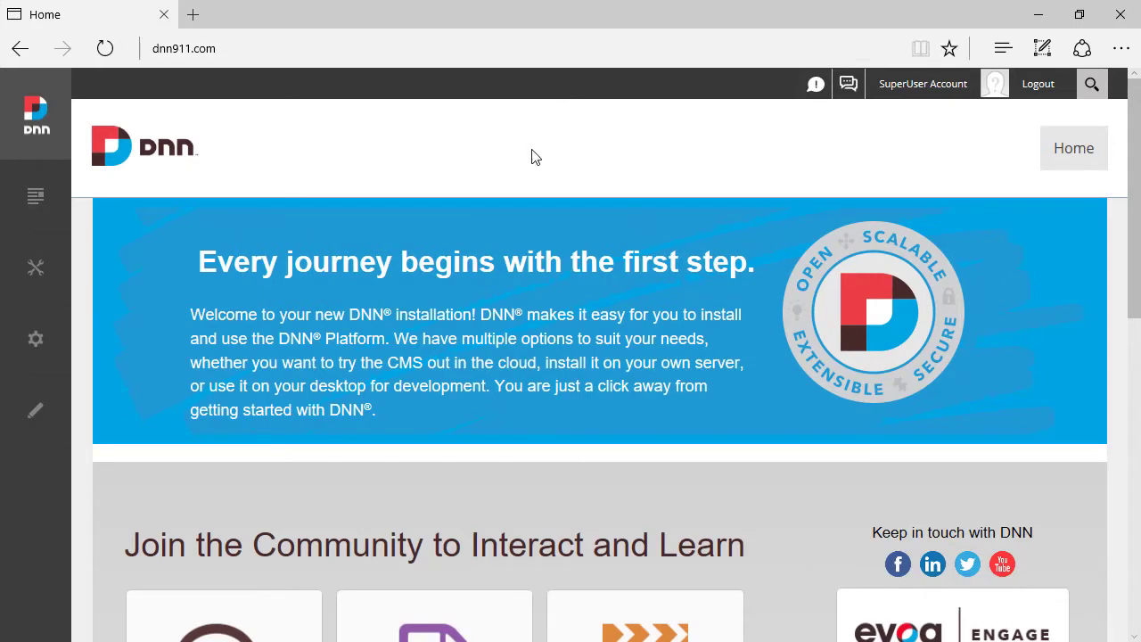
# Put the Home page into edit mode and open the top banner module's content for editing.
pyautogui.click(36, 412)
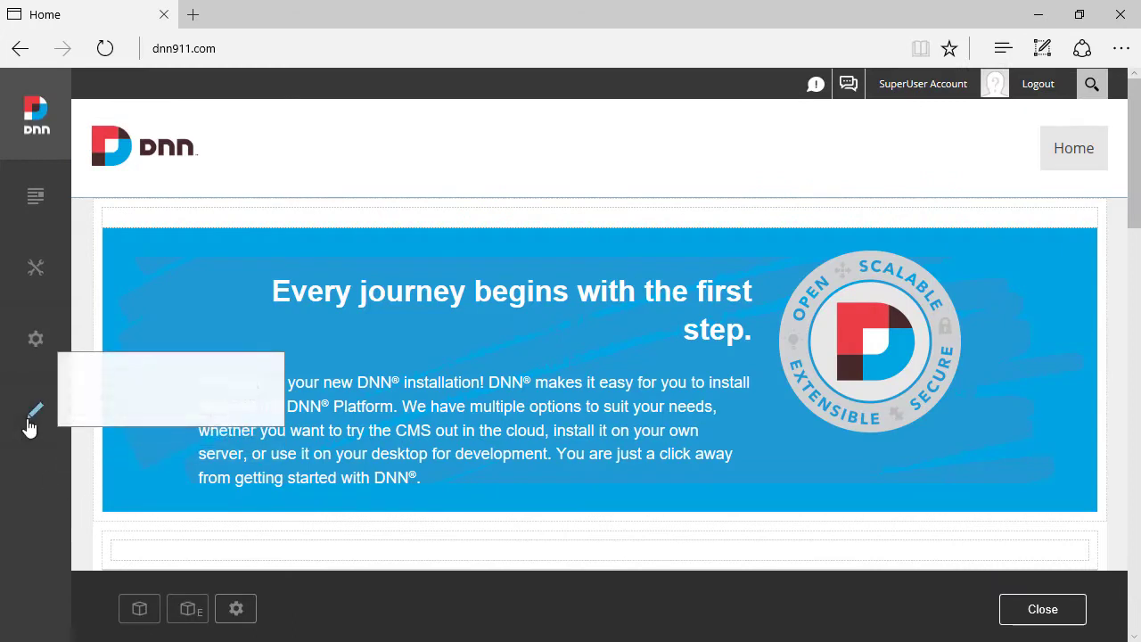
pyautogui.moveTo(793, 283)
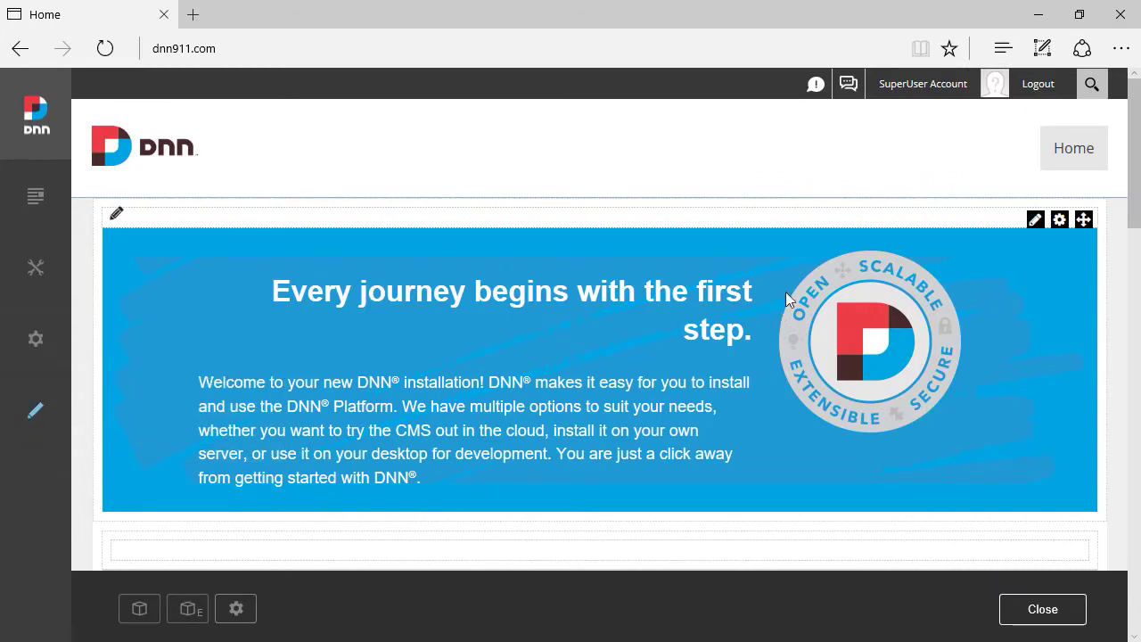
pyautogui.moveTo(1039, 225)
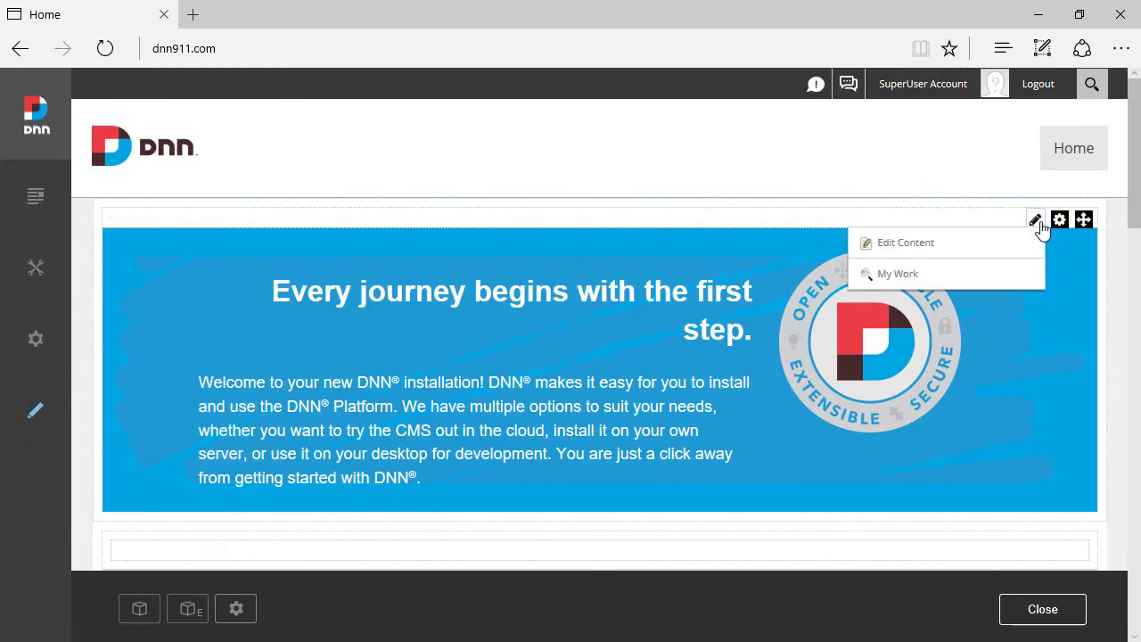
pyautogui.click(906, 242)
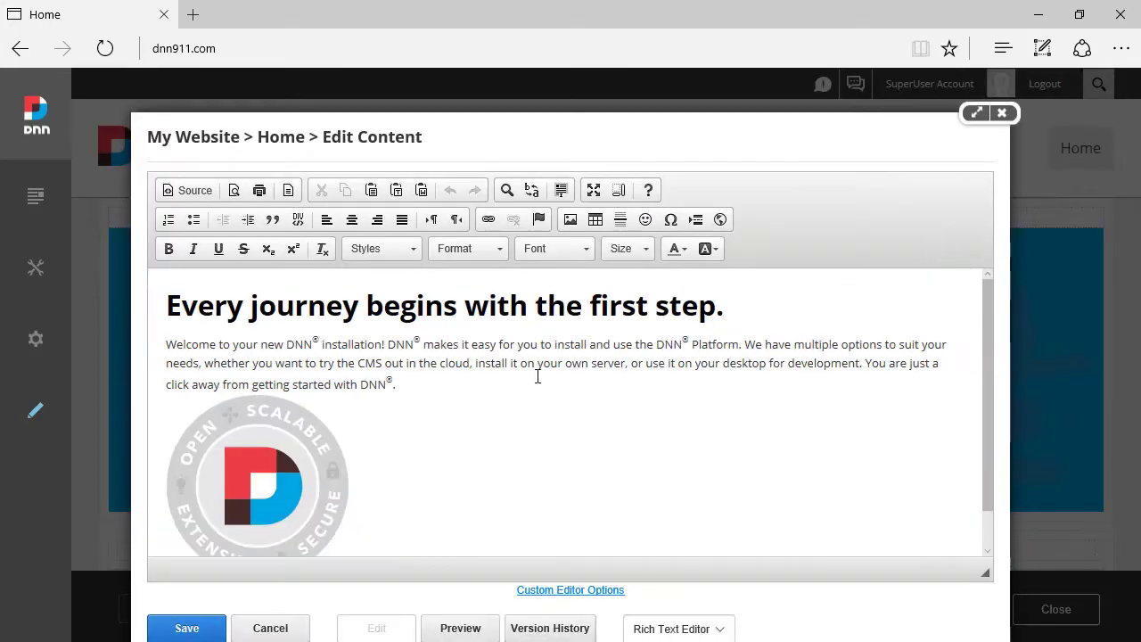
# Review the font sizes the content editor offers for the banner's text.
pyautogui.click(643, 251)
pyautogui.moveTo(703, 323); pyautogui.dragTo(704, 384)
pyautogui.click(1000, 510)
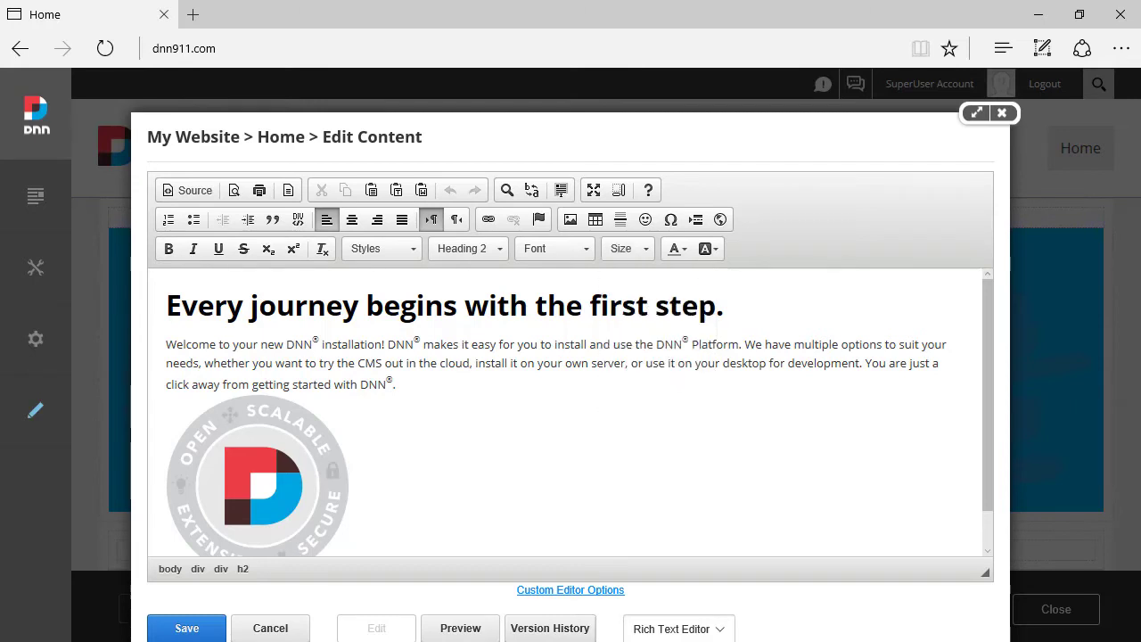
pyautogui.click(650, 248)
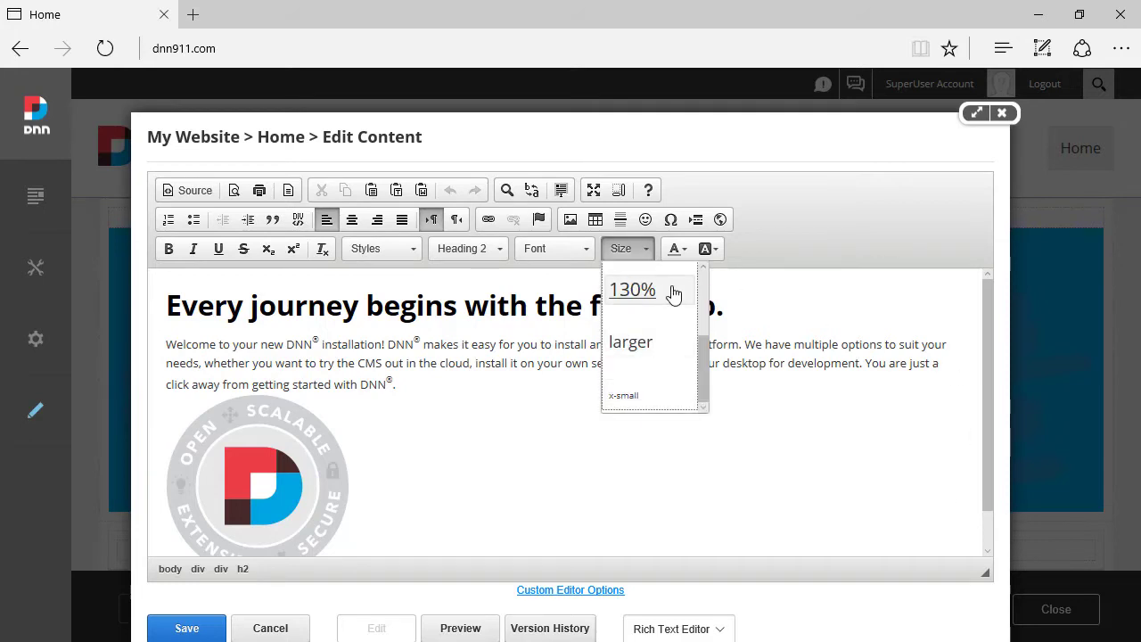
pyautogui.scroll(2, 702, 333)
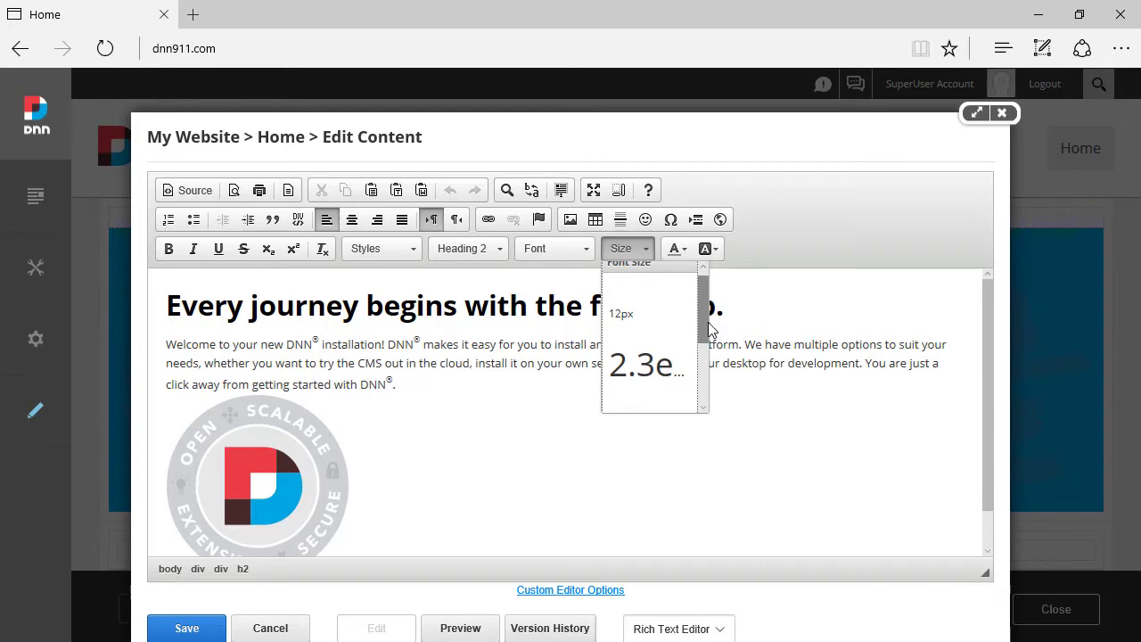
pyautogui.click(743, 348)
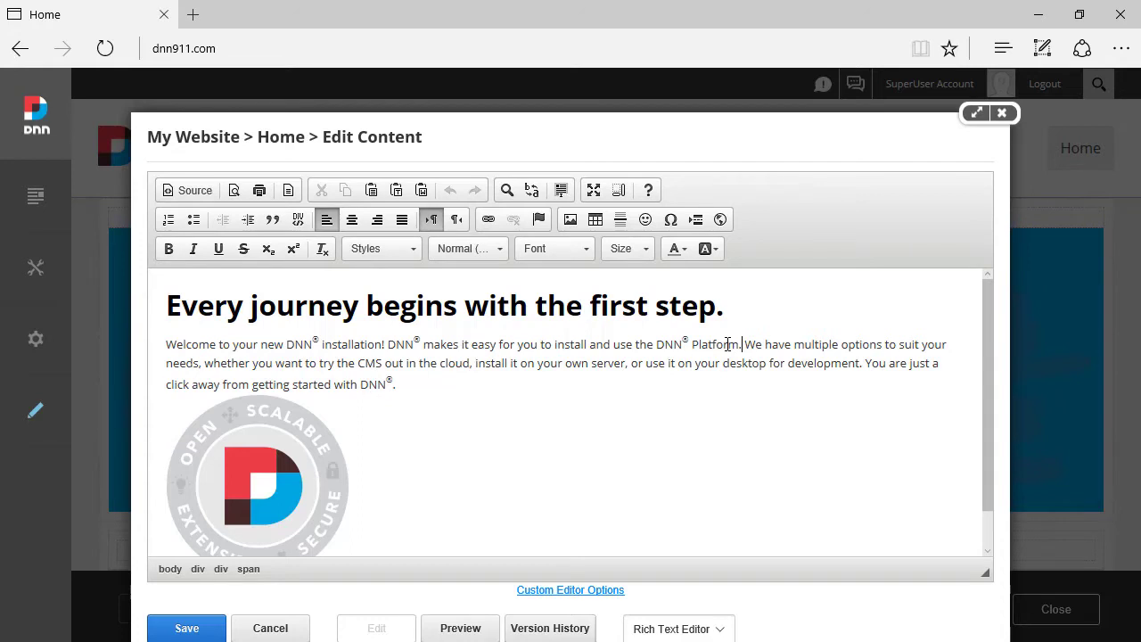
pyautogui.click(648, 255)
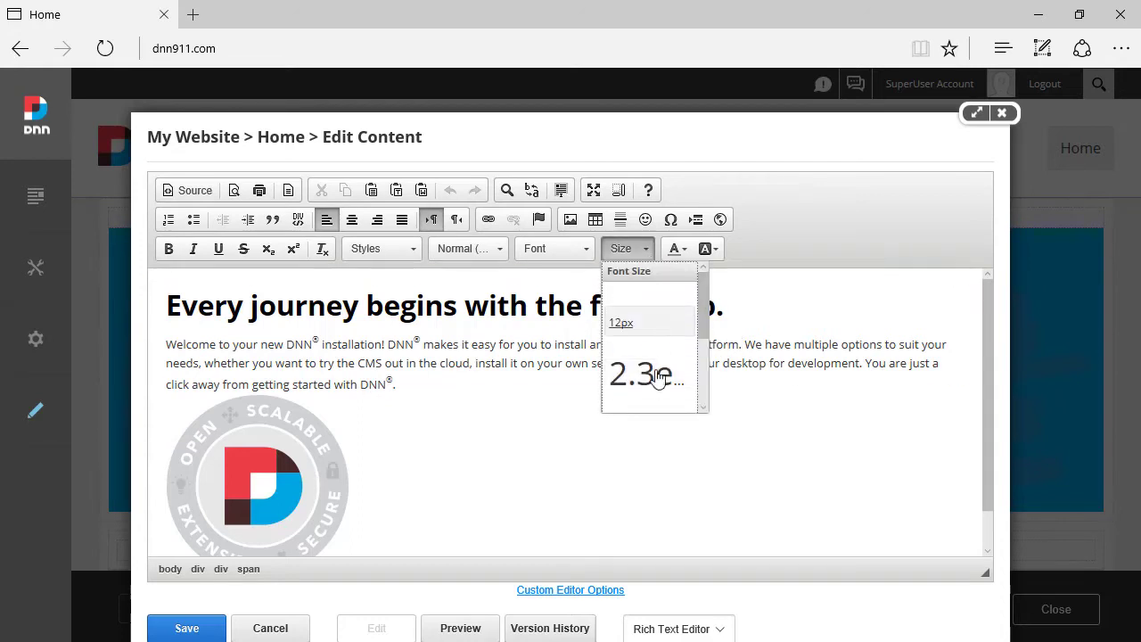
pyautogui.click(769, 357)
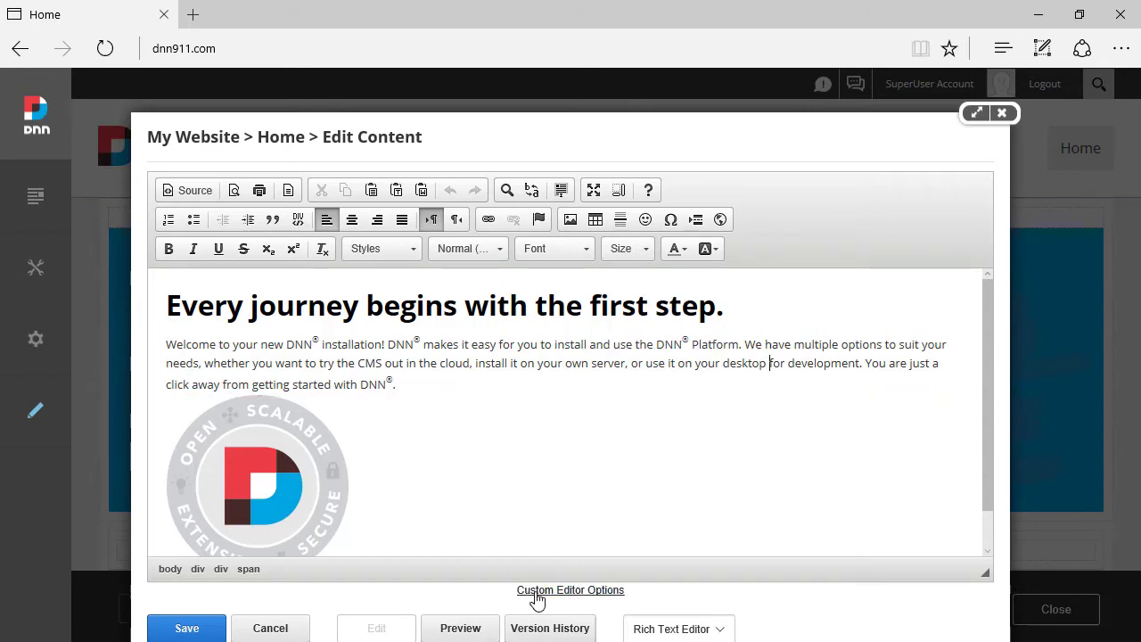
# Open the custom editor options and find the FontSize_Sizes setting in the site's editor configuration.
pyautogui.click(598, 599)
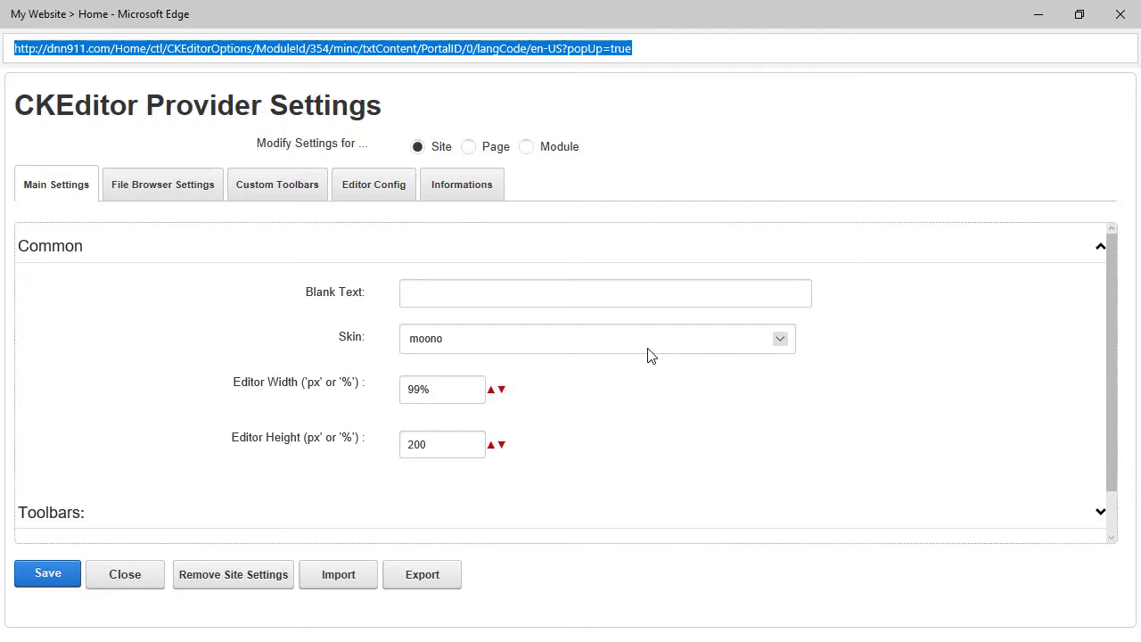
pyautogui.click(380, 187)
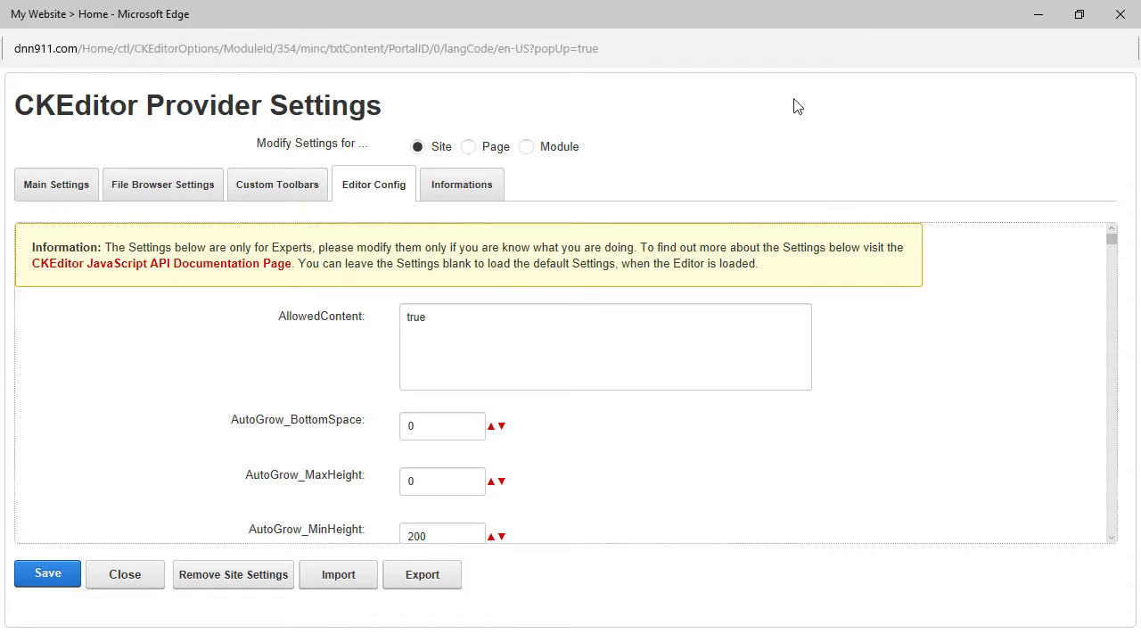
pyautogui.hotkey('ctrl', 'f')
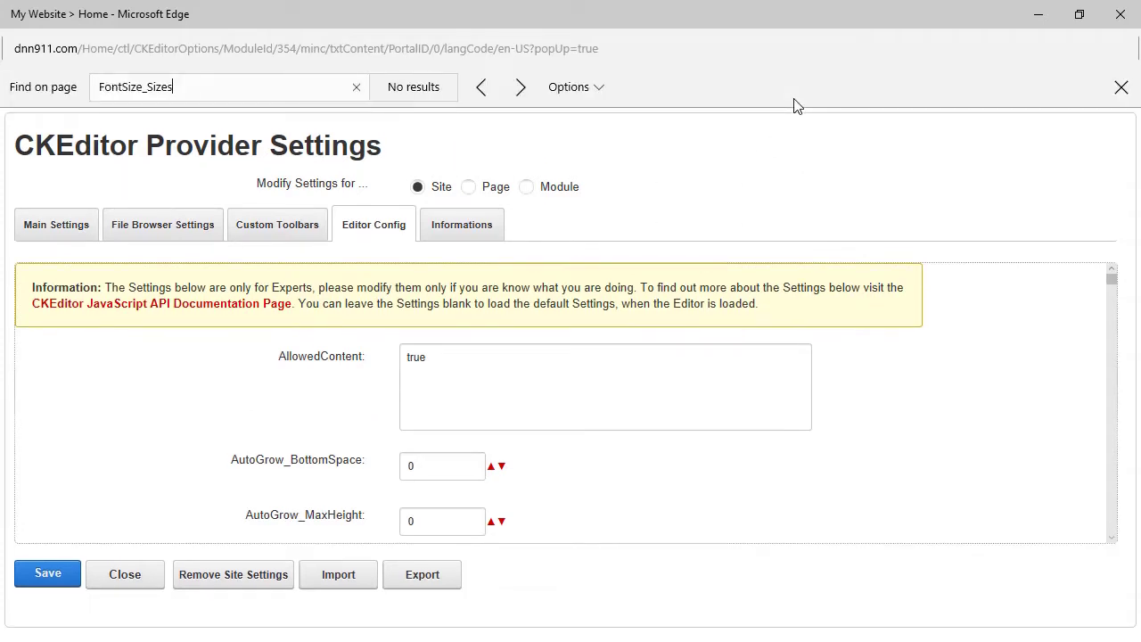
pyautogui.write('FontSize_Sizes')
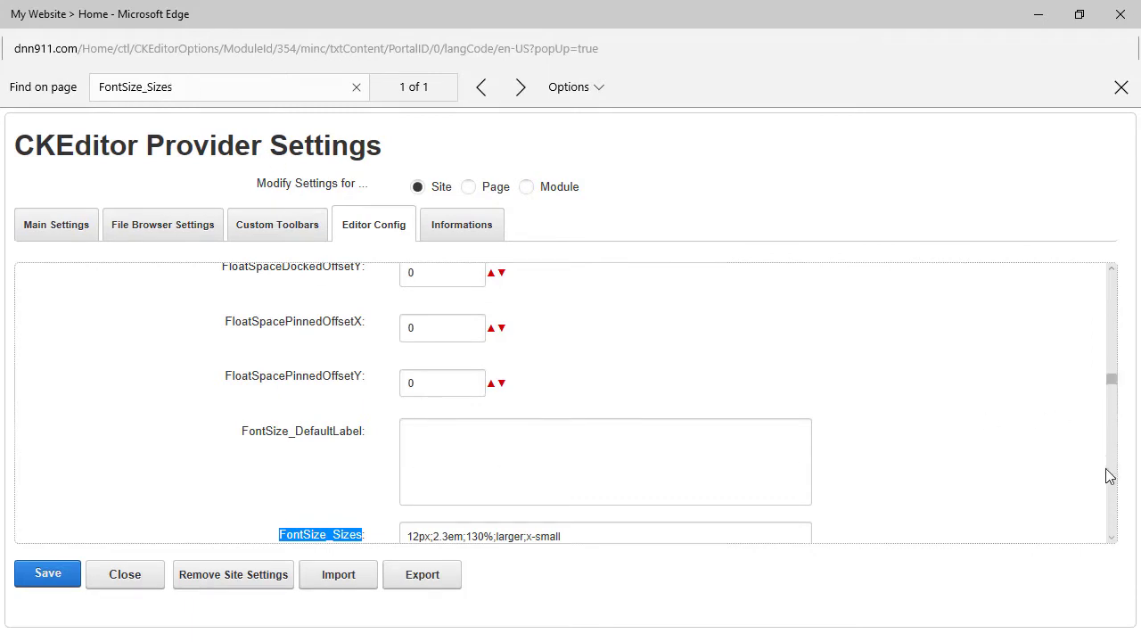
# Delete every entry after 12px; from the FontSize_Sizes setting.
pyautogui.click(1111, 539)
pyautogui.click(1111, 539)
pyautogui.click(594, 470)
pyautogui.moveTo(589, 471); pyautogui.dragTo(400, 466)
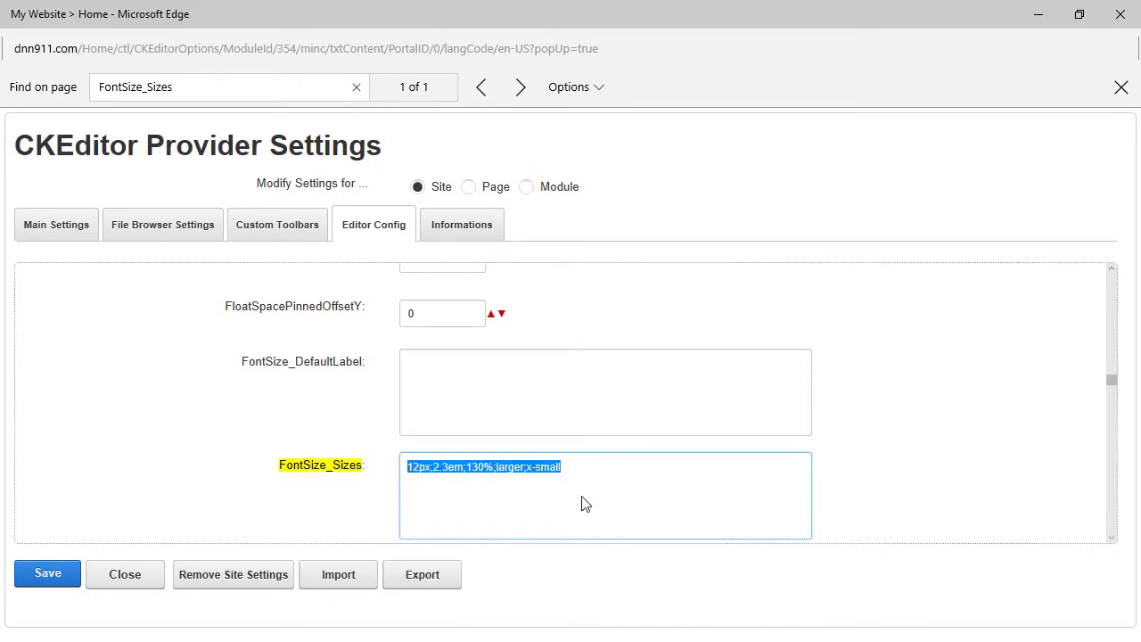
pyautogui.click(451, 482)
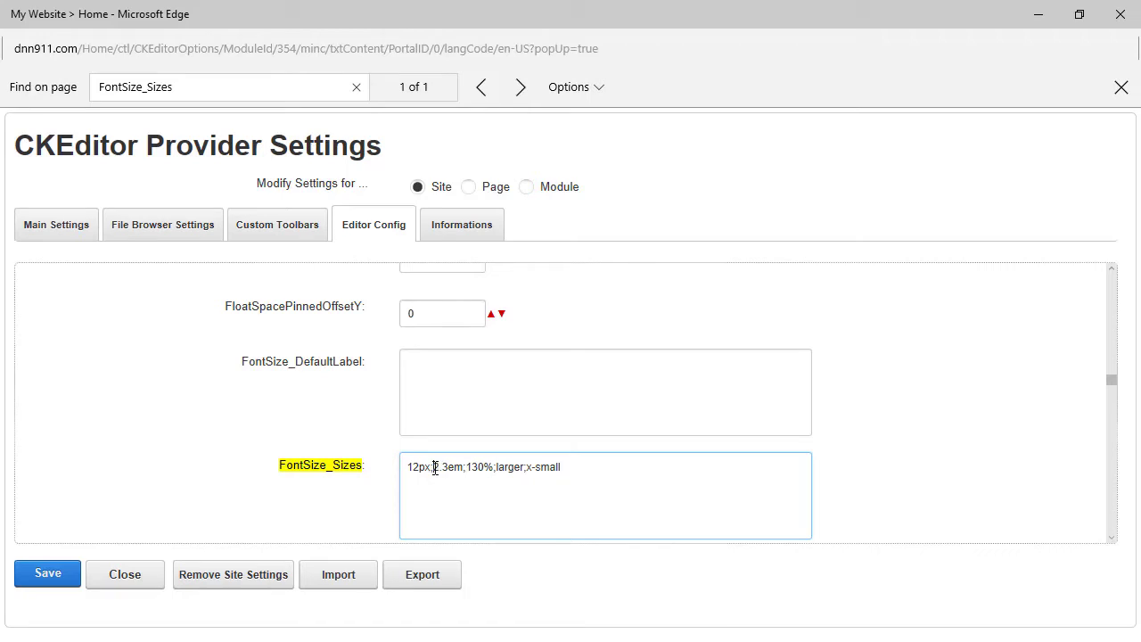
pyautogui.moveTo(435, 469); pyautogui.dragTo(762, 433)
pyautogui.press('BackSpace')
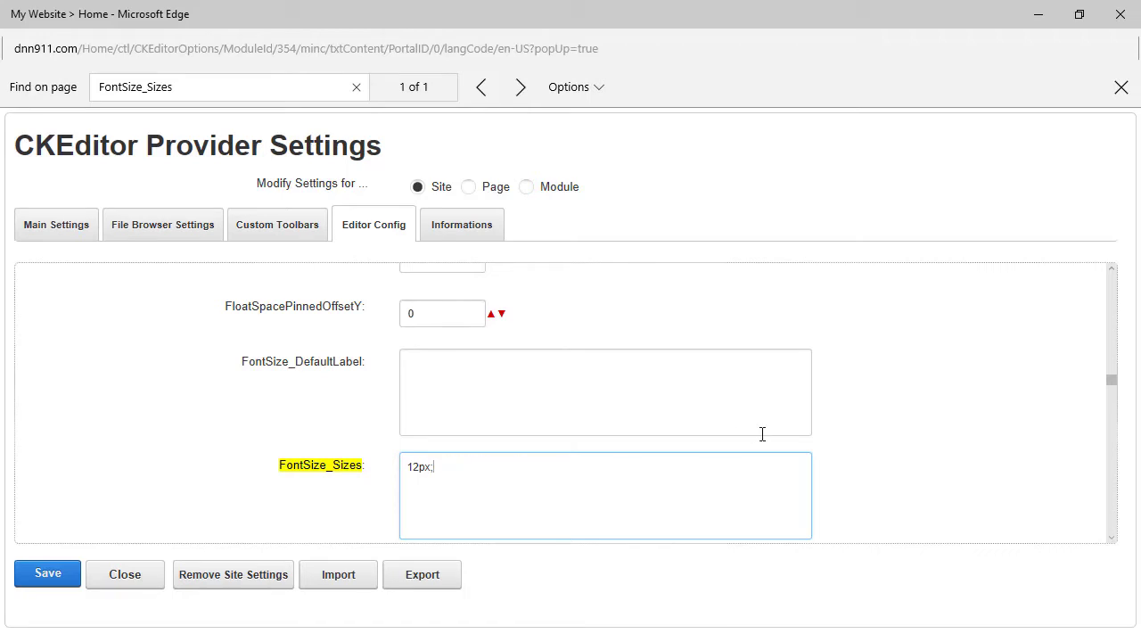
# Add 13px; to the FontSize_Sizes value and duplicate it so that four 13px; entries follow 12px;.
pyautogui.write('13px;')
pyautogui.hotkey('shift', 'Left')
pyautogui.hotkey('shift', 'Left')
pyautogui.hotkey('shift', 'Left')
pyautogui.hotkey('shift', 'Left')
pyautogui.hotkey('shift', 'Left')
pyautogui.hotkey('ctrl', 'c')
pyautogui.hotkey('ctrl', 'v')
pyautogui.hotkey('ctrl', 'v')
pyautogui.hotkey('ctrl', 'v')
pyautogui.hotkey('ctrl', 'v')
pyautogui.press('Left')
pyautogui.press('Left')
pyautogui.press('Left')
pyautogui.press('Left')
pyautogui.press('Left')
pyautogui.press('Left')
pyautogui.press('Left')
pyautogui.press('Left')
pyautogui.press('Left')
pyautogui.press('Left')
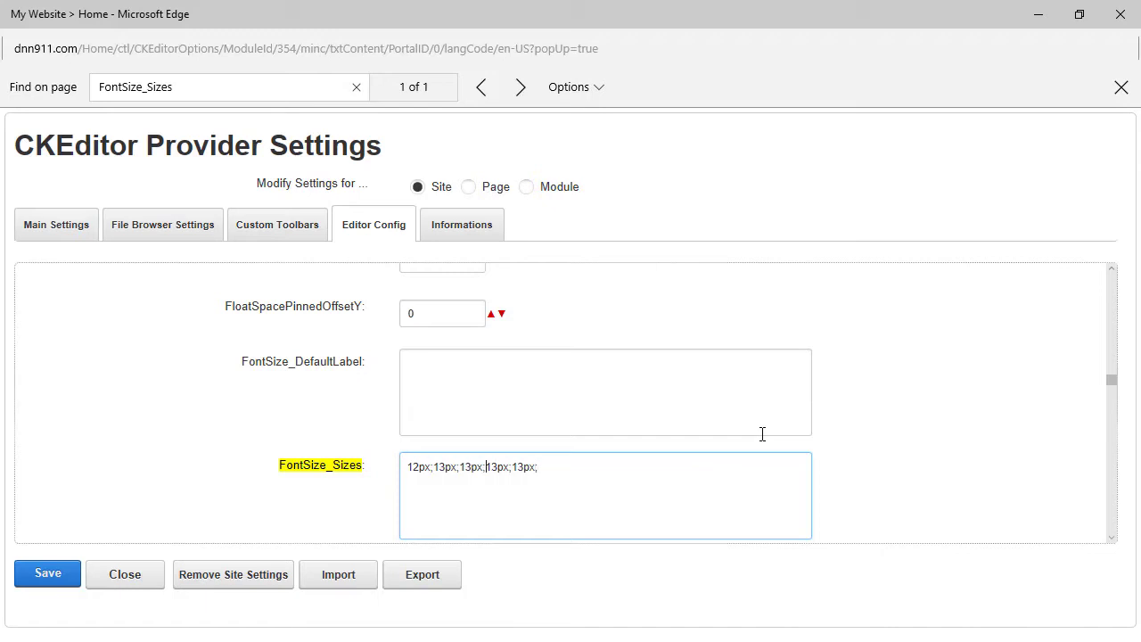
# Change the three duplicated 13px entries in FontSize_Sizes to 14px, 16px and 18px.
pyautogui.press('BackSpace')
pyautogui.write('4')
pyautogui.press('Right')
pyautogui.press('Right')
pyautogui.press('Right')
pyautogui.press('Right')
pyautogui.press('BackSpace')
pyautogui.write('6')
pyautogui.press('Right')
pyautogui.press('Right')
pyautogui.press('Right')
pyautogui.press('BackSpace')
pyautogui.write('8px;')
# Add 20px and 24px to the end of FontSize_Sizes, then save the editor settings and close their window.
pyautogui.write('13px')
pyautogui.hotkey('shift', 'Left')
pyautogui.hotkey('shift', 'Left')
pyautogui.write('20px;')
pyautogui.write('13px;')
pyautogui.press('BackSpace')
pyautogui.press('BackSpace')
pyautogui.write('24')
pyautogui.click(59, 584)
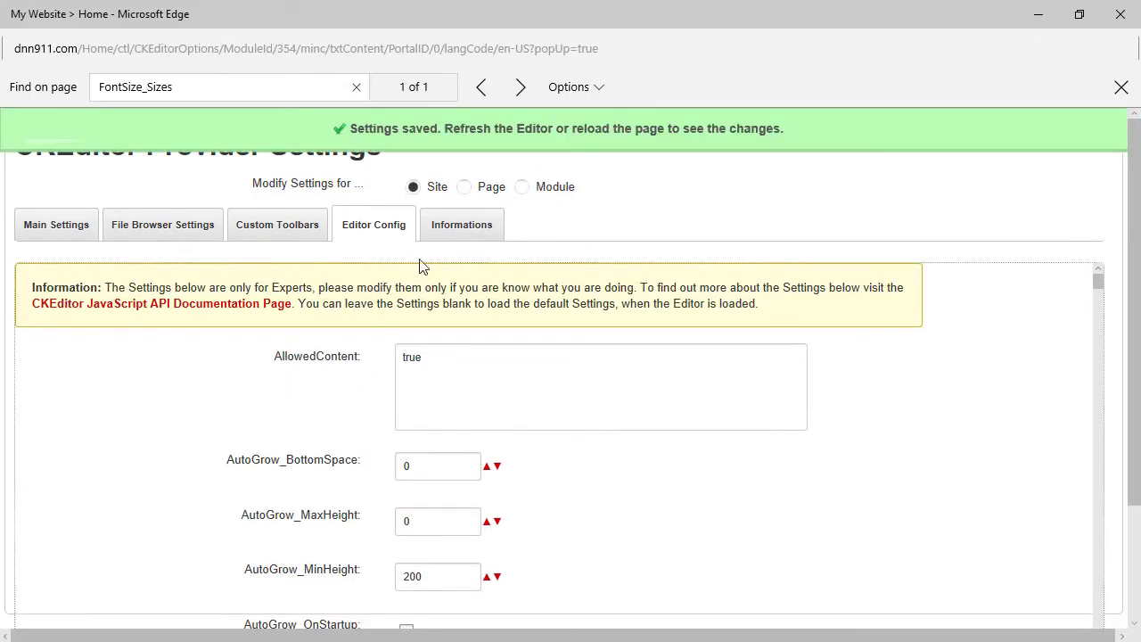
pyautogui.click(1117, 28)
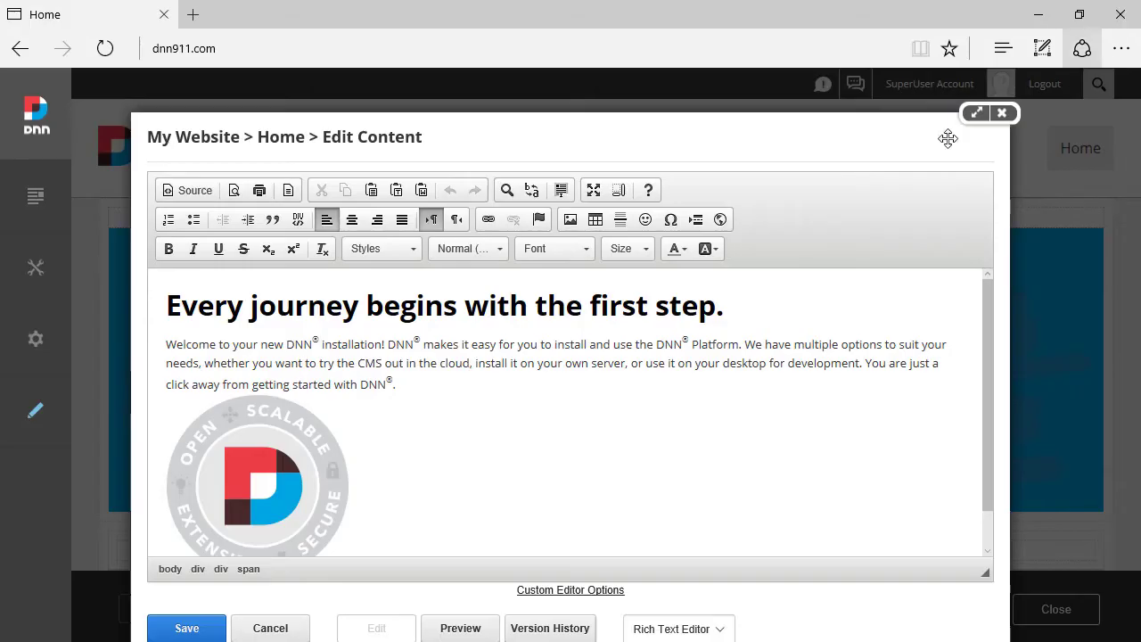
# Reload the Home page and reopen the top banner's content for editing.
pyautogui.click(651, 251)
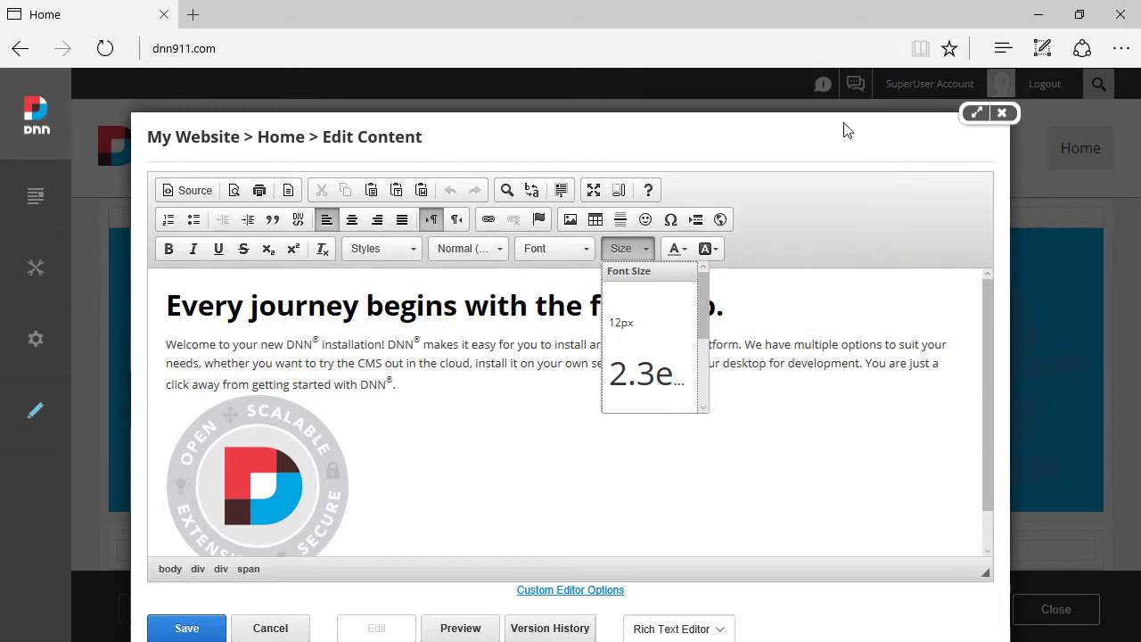
pyautogui.press('F5')
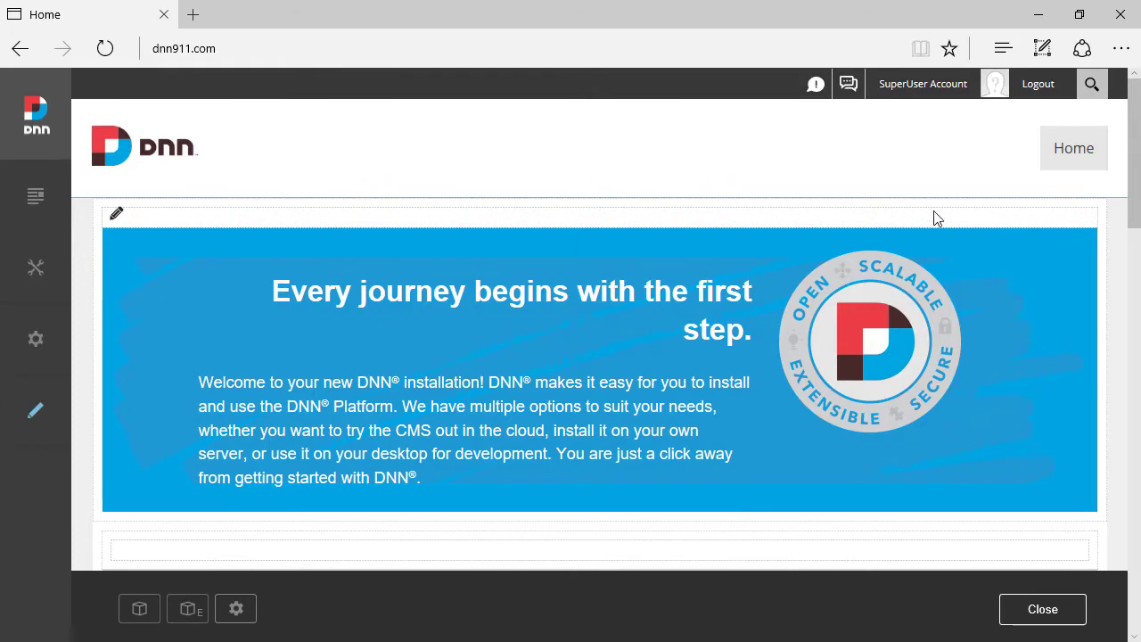
pyautogui.moveTo(1037, 223)
pyautogui.click(961, 242)
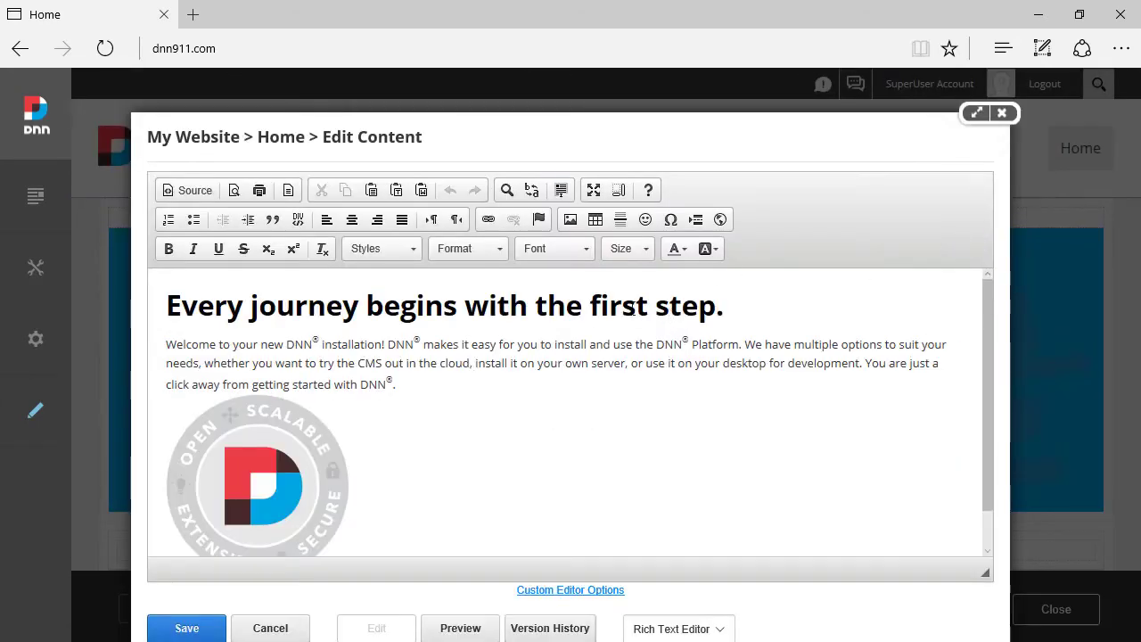
# Look through the editor's font size choices to verify the custom pixel sizes.
pyautogui.click(636, 251)
pyautogui.moveTo(707, 303); pyautogui.dragTo(706, 398)
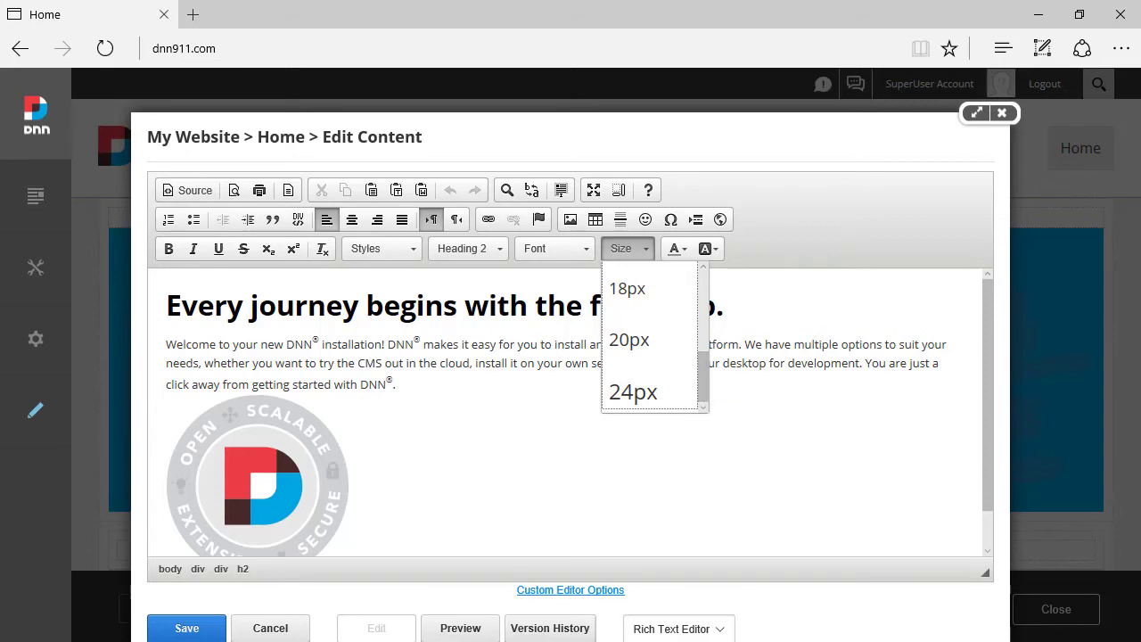
pyautogui.press('Escape')
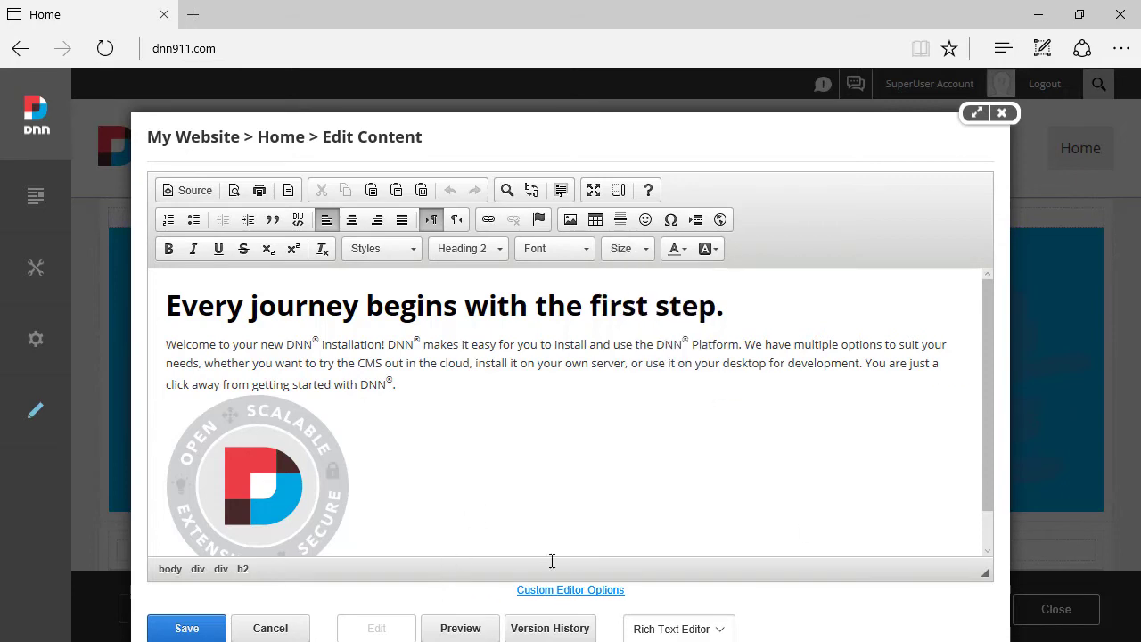
# Reopen the custom editor options to examine the Site, Page and Module scopes, then close the settings.
pyautogui.click(571, 591)
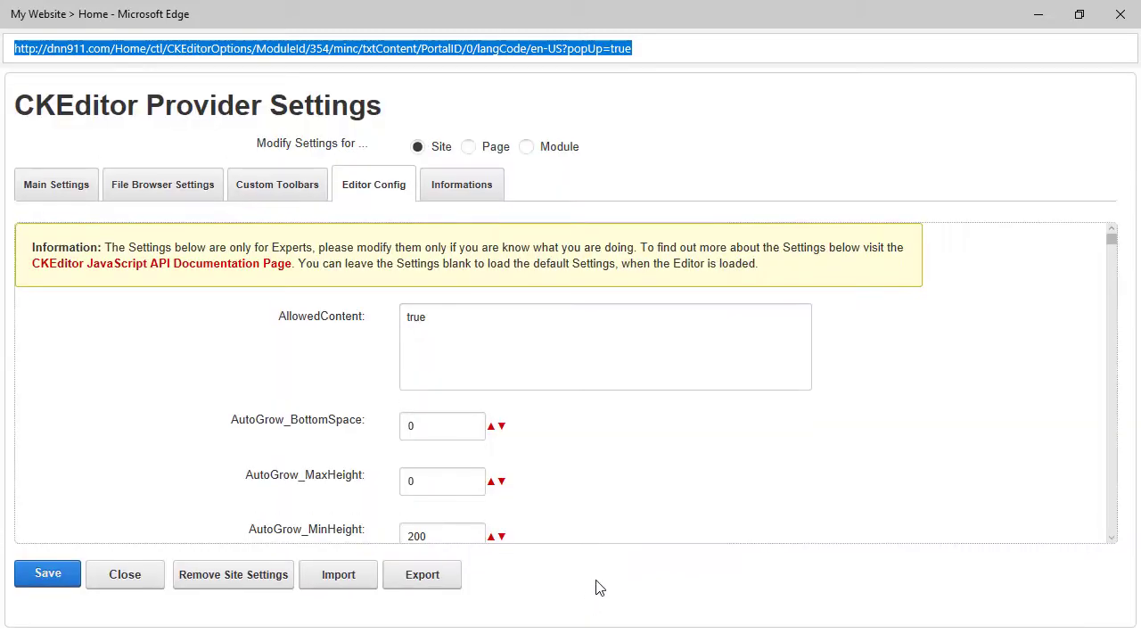
pyautogui.moveTo(481, 332)
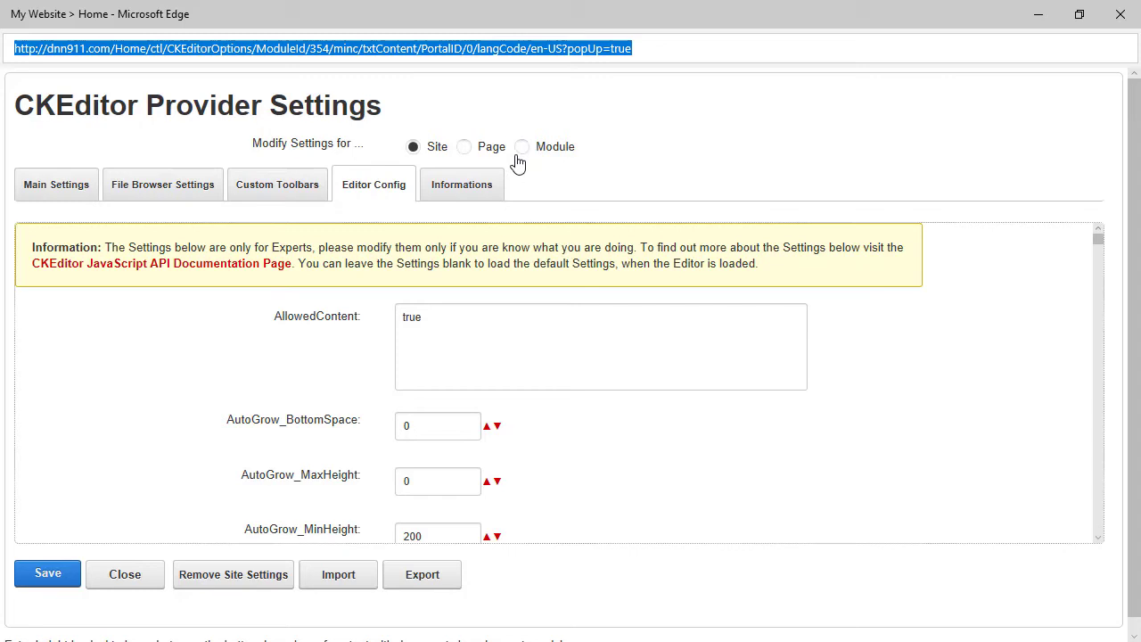
pyautogui.click(143, 580)
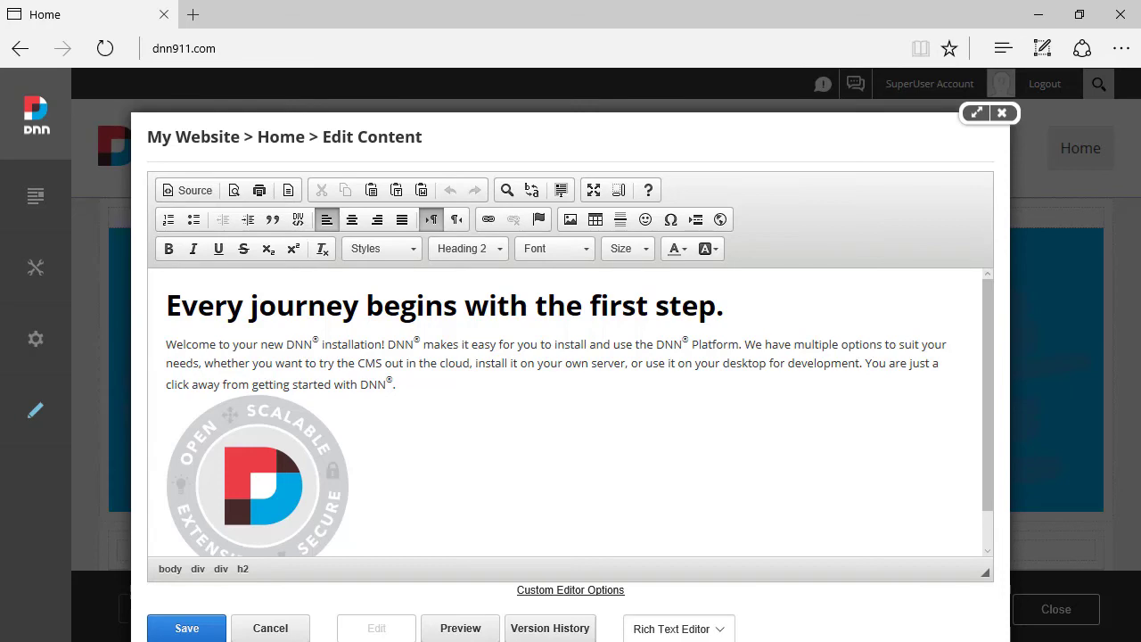
# Switch to File Explorer, open the dnn911.com site's Portals\0 folder and select three consecutive items.
pyautogui.hotkey('alt', 'Tab')
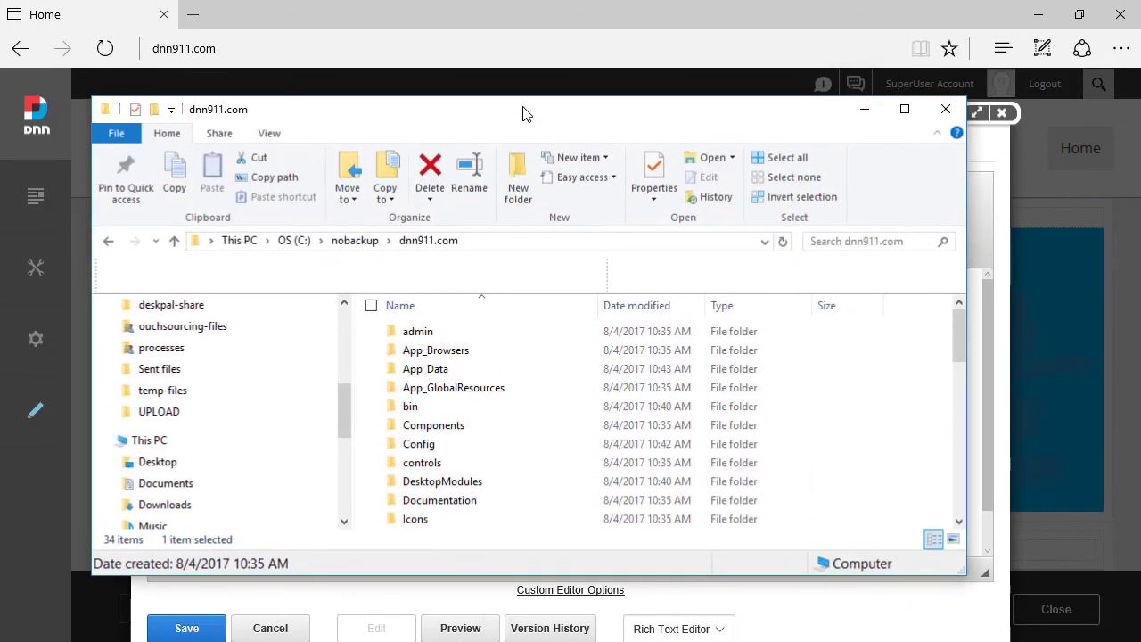
pyautogui.doubleClick(522, 115)
pyautogui.click(462, 306)
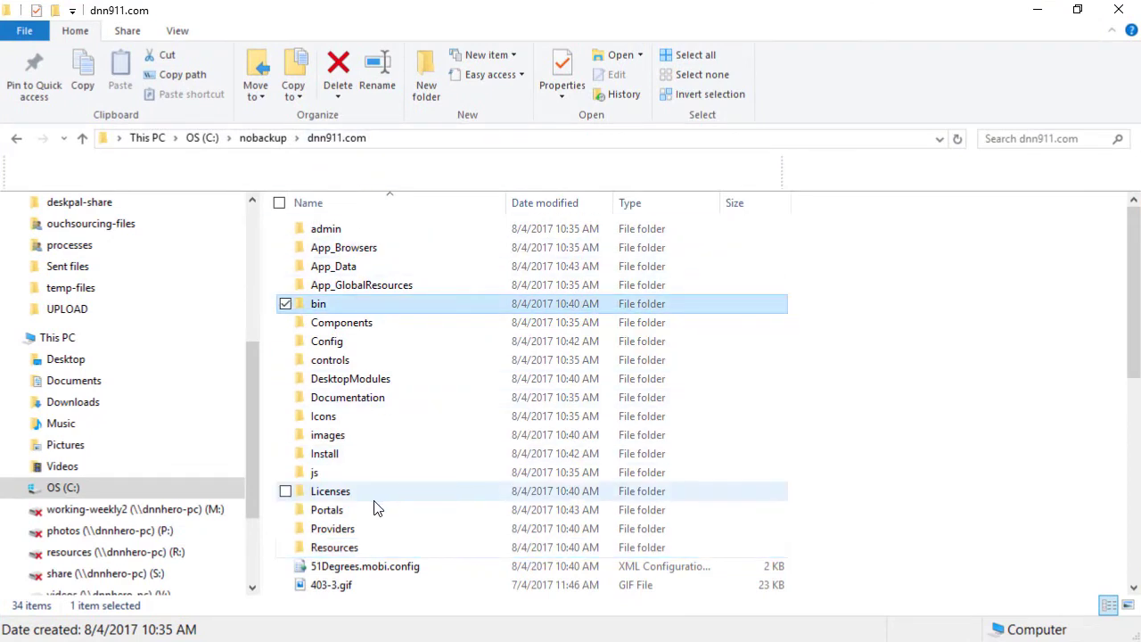
pyautogui.click(335, 517)
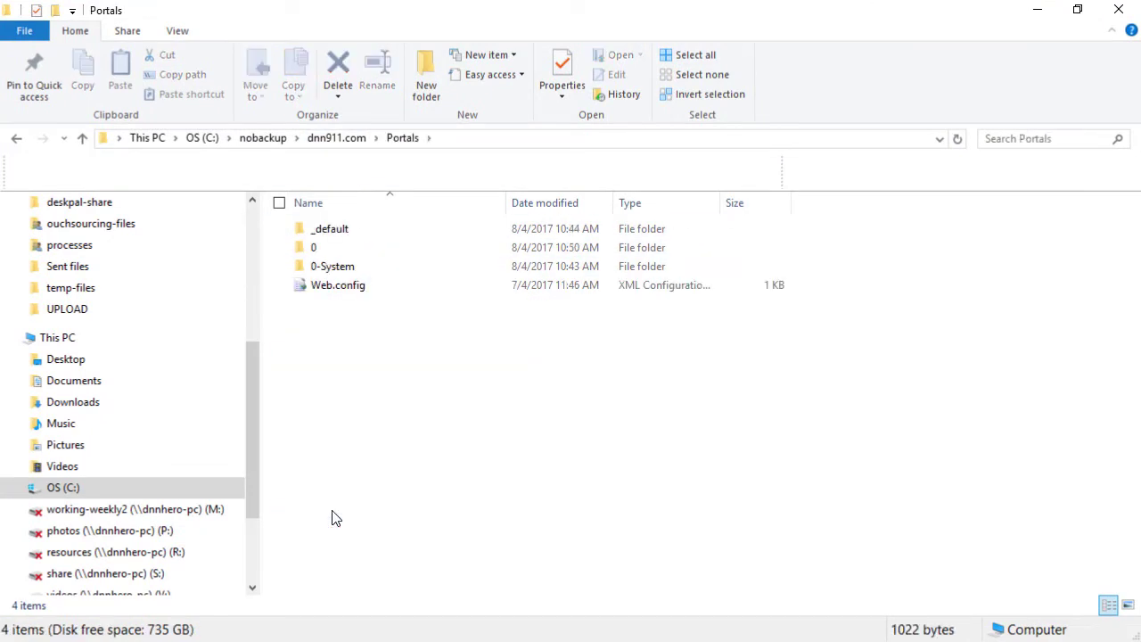
pyautogui.doubleClick(327, 253)
pyautogui.click(362, 325)
pyautogui.hotkey('shift', 'Up')
pyautogui.hotkey('shift', 'Up')
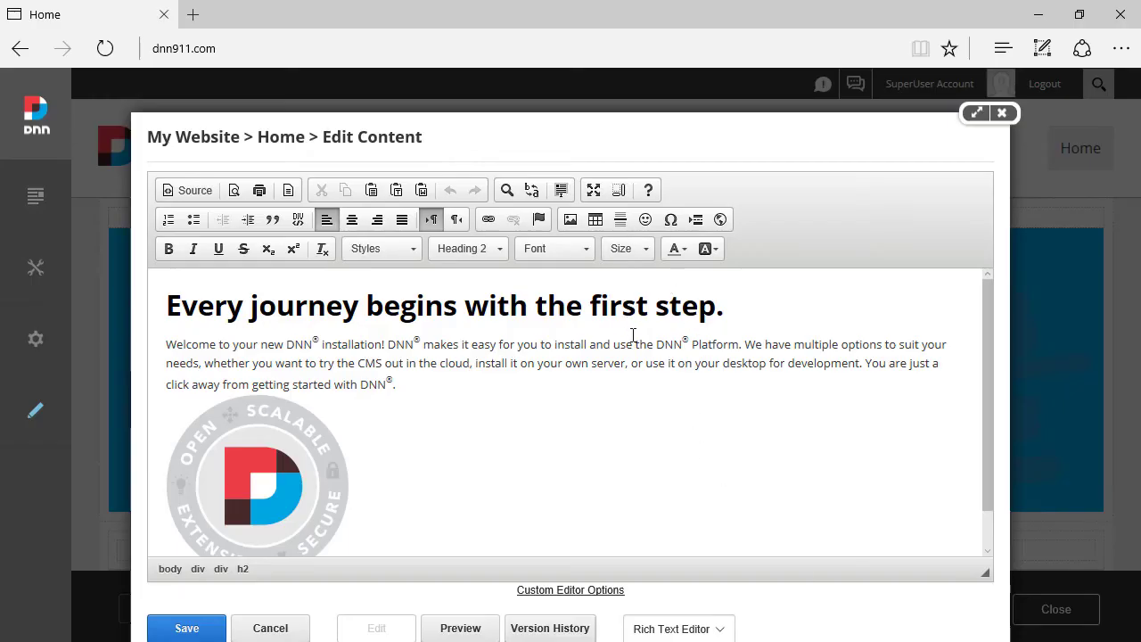
# Return to the content editor and check its font size list again from 24px up to 12px.
pyautogui.click(644, 252)
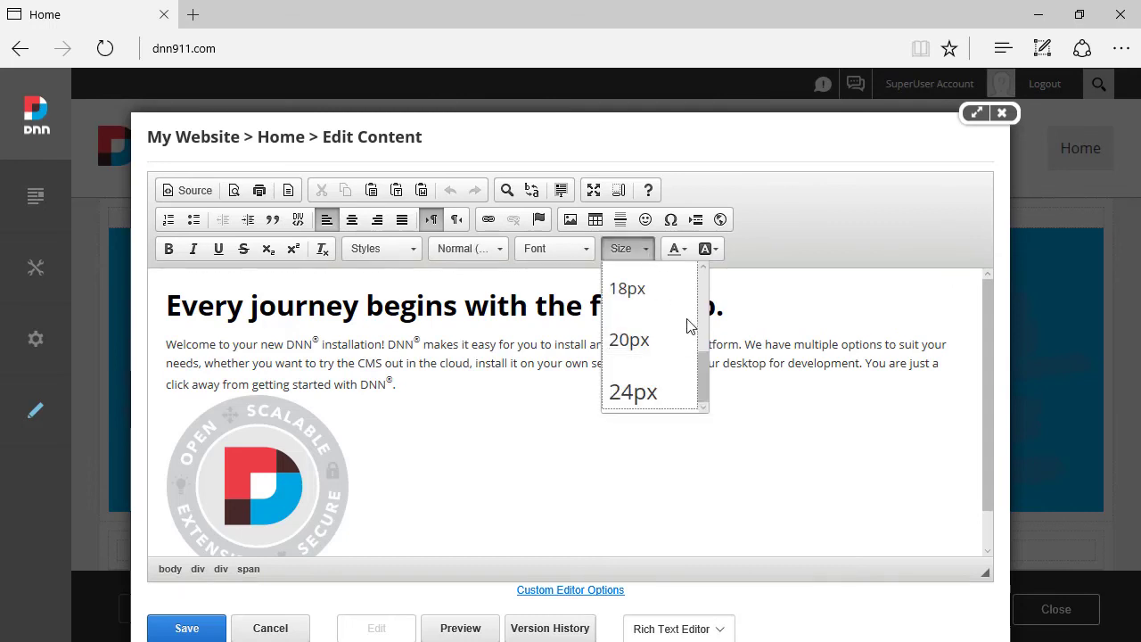
pyautogui.click(703, 322)
pyautogui.moveTo(701, 338); pyautogui.dragTo(700, 290)
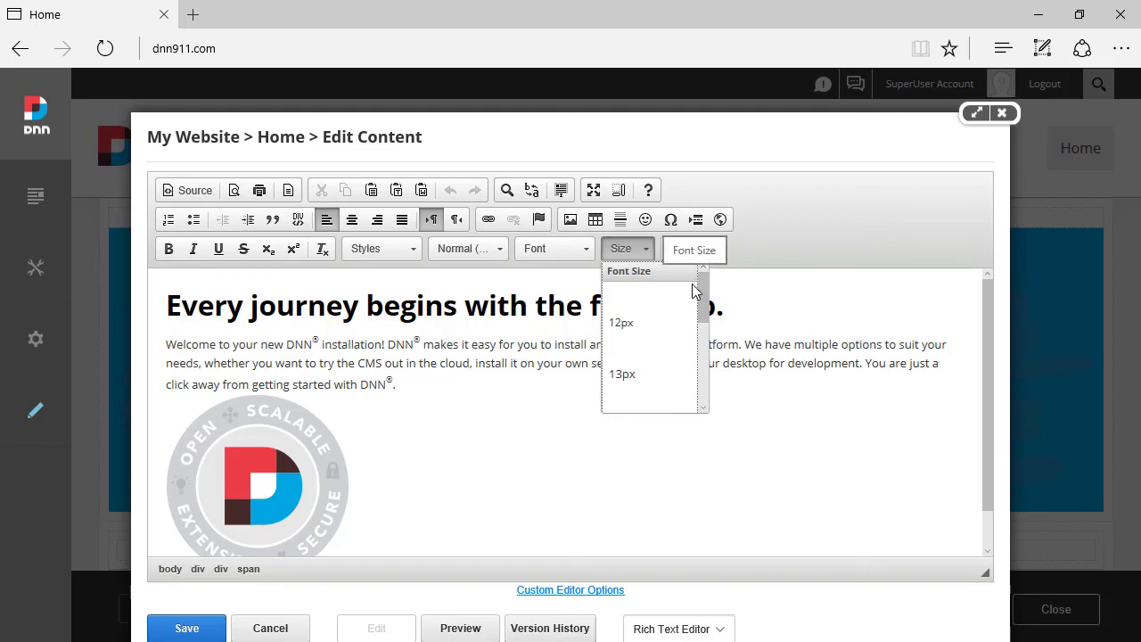